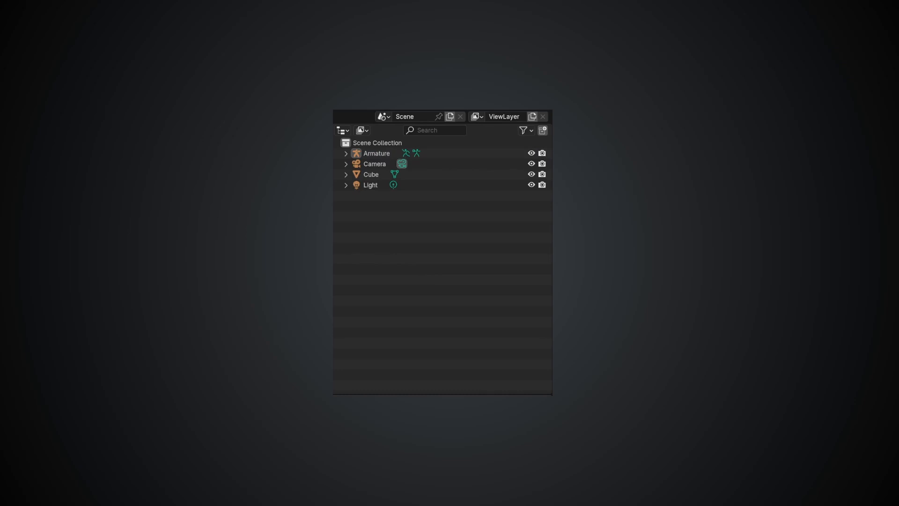
Expand the Cube, Light, Camera and Armature objects in the scene hierarchy to reveal their data
left_click(346, 174)
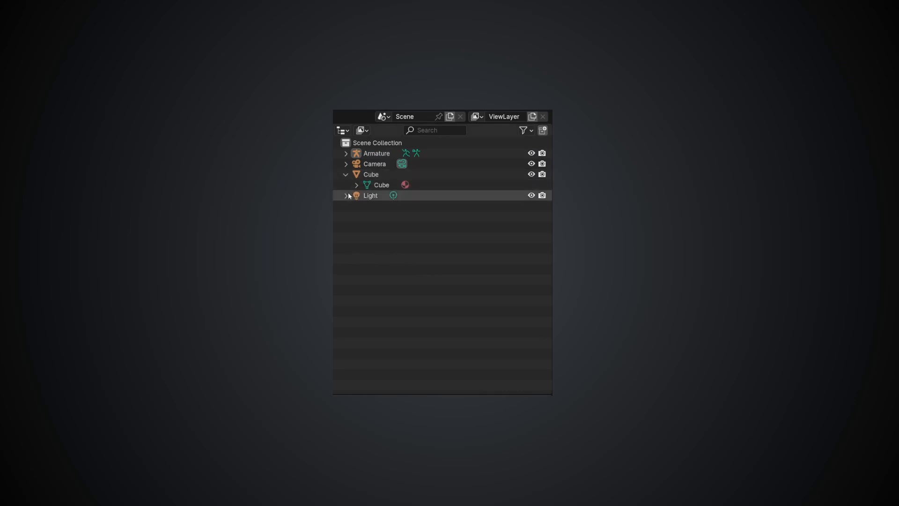
left_click(346, 195)
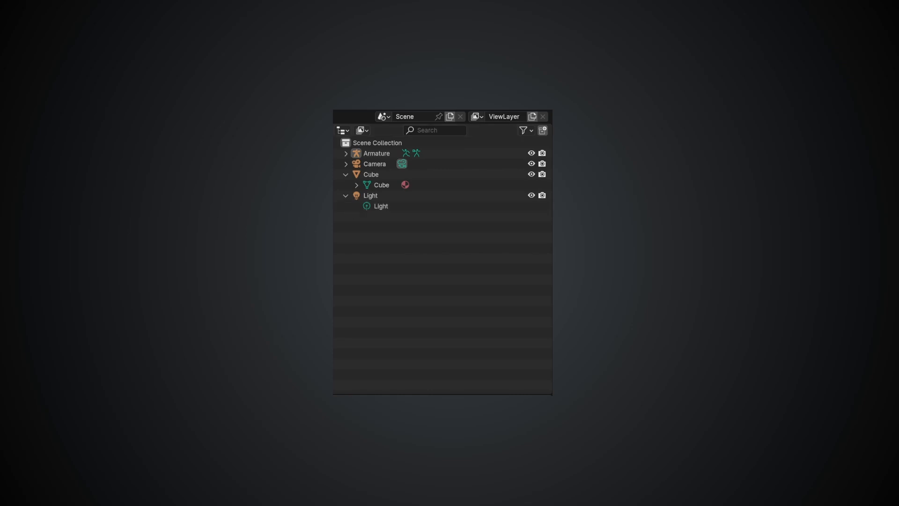
left_click(346, 164)
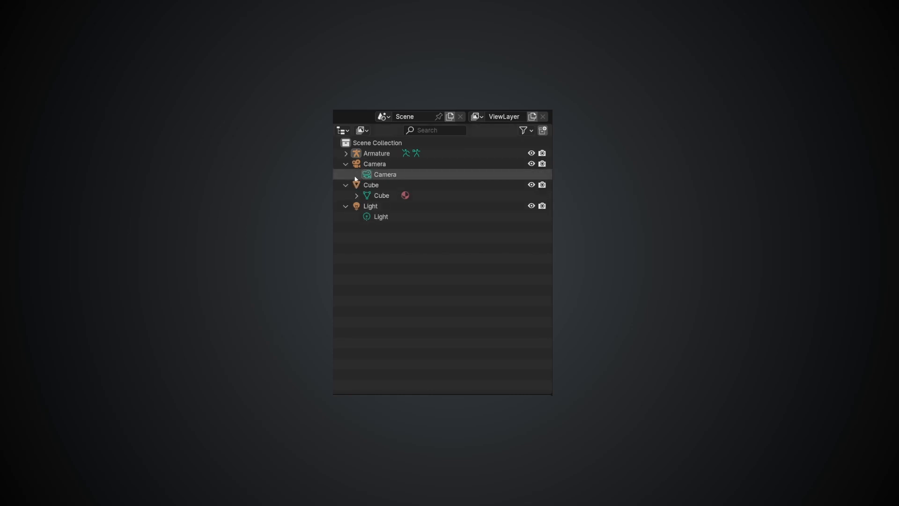
left_click(346, 153)
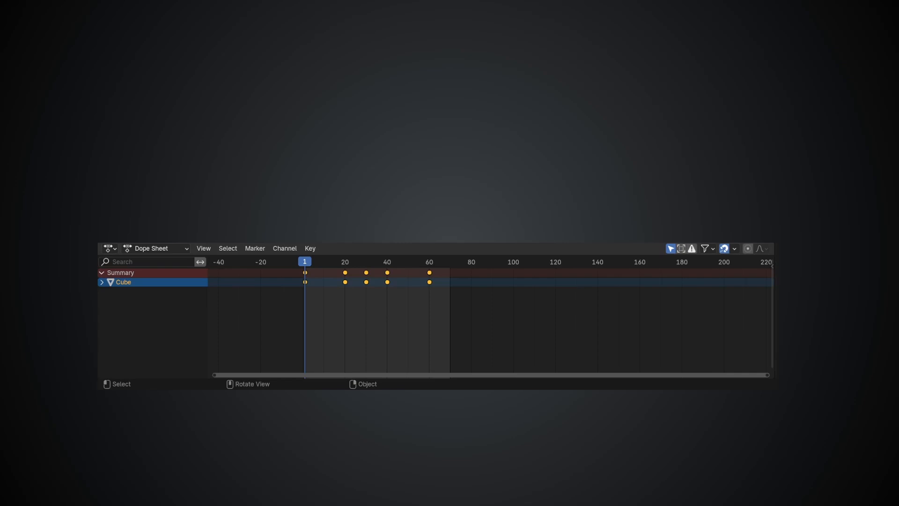
Switch the Dope Sheet to the Graph Editor and select all of the cube's curve keyframes
key("ctrl+Tab")
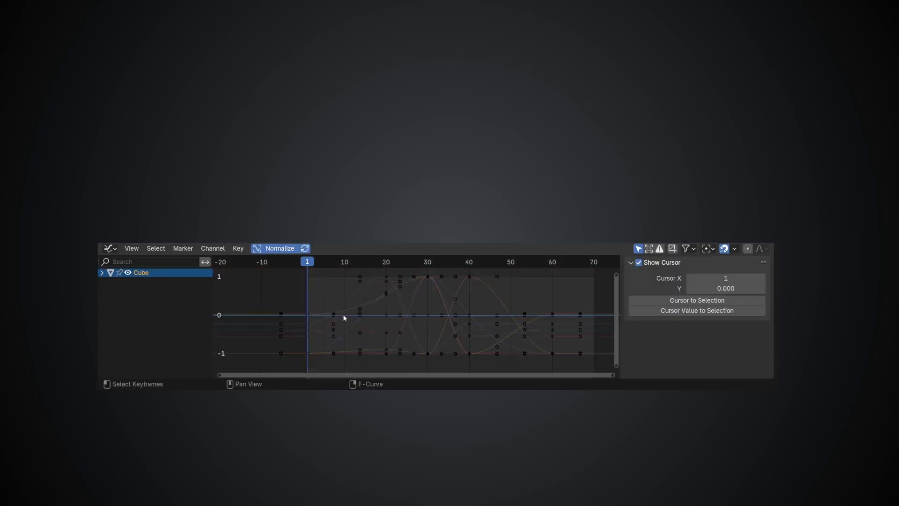
key("a")
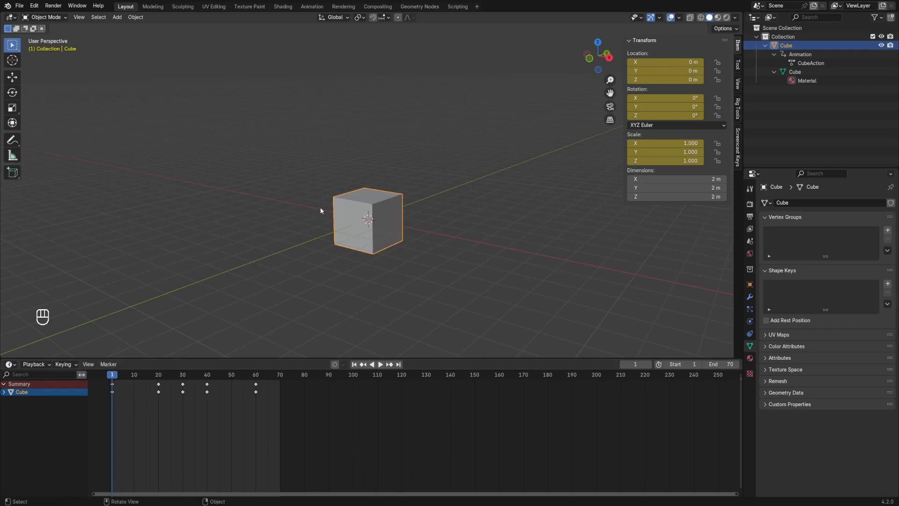
Play the cube's animation, stop it, and set the current frame to 2
key("space")
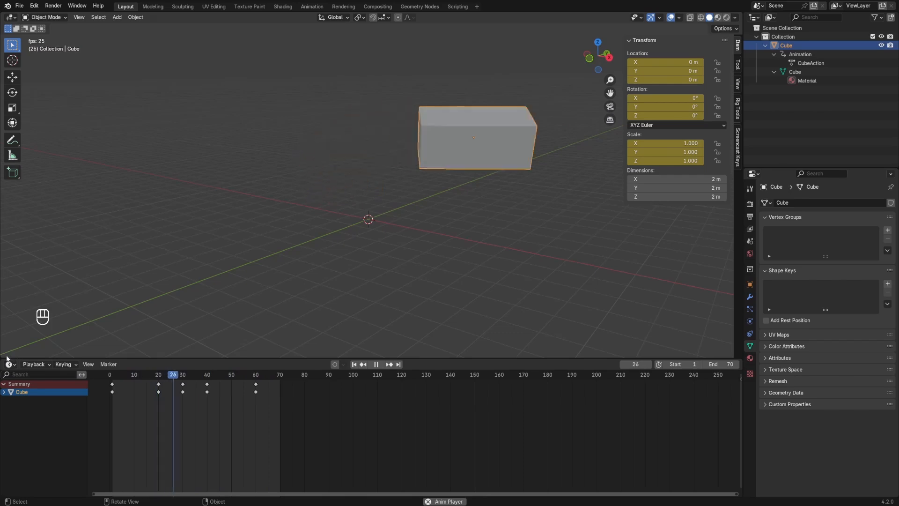
key("space")
left_click(116, 375)
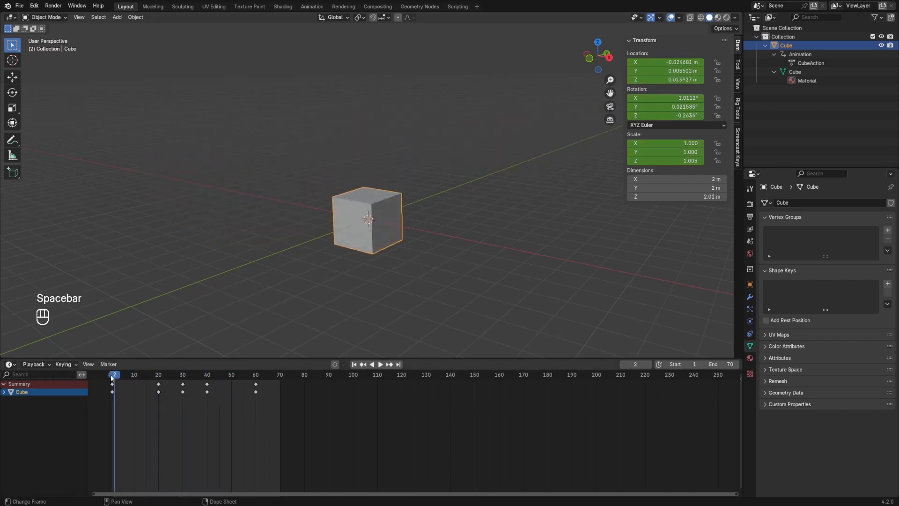
Split the 3D Viewport horizontally and make the new lower area a Dope Sheet in Action Editor mode
left_click_drag(8, 350, 20, 234)
left_click(11, 236)
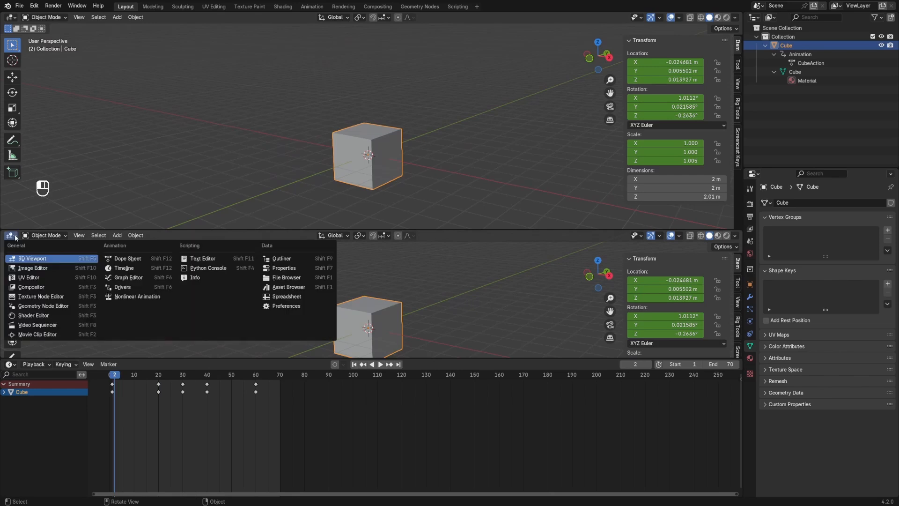
left_click(129, 260)
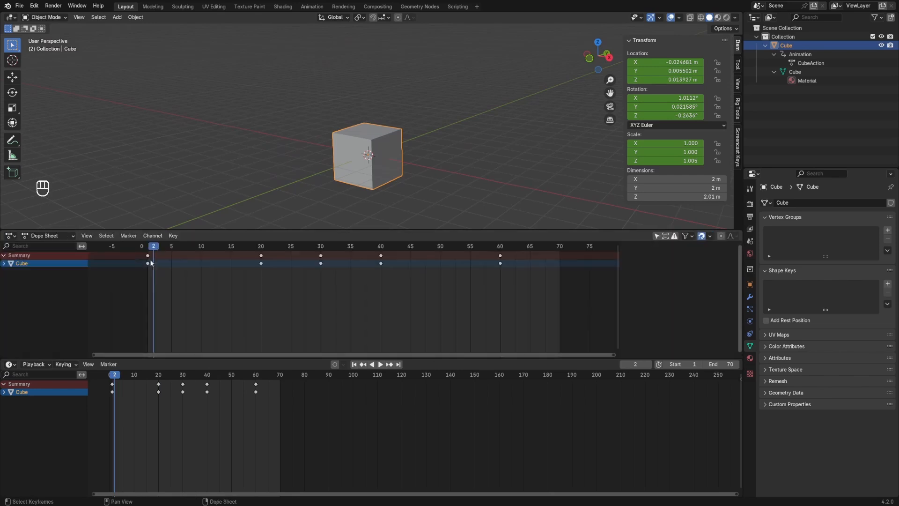
left_click(52, 235)
left_click(49, 267)
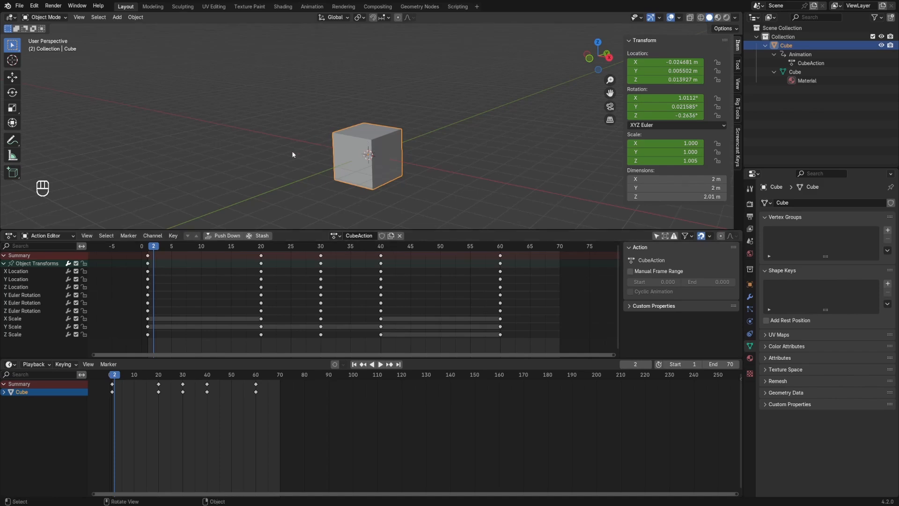
Add a Monkey mesh to the scene and assign the existing CubeAction to it
key("shift+a")
mouse_move(298, 147)
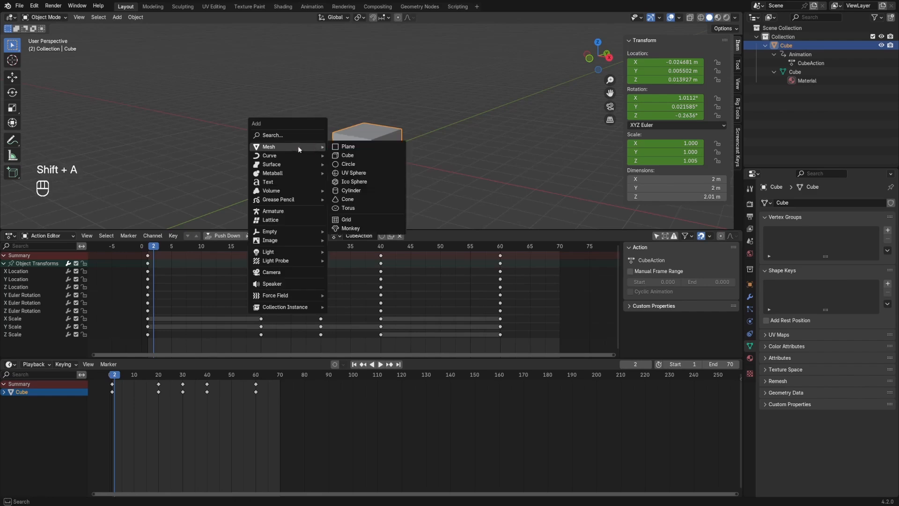
left_click(351, 229)
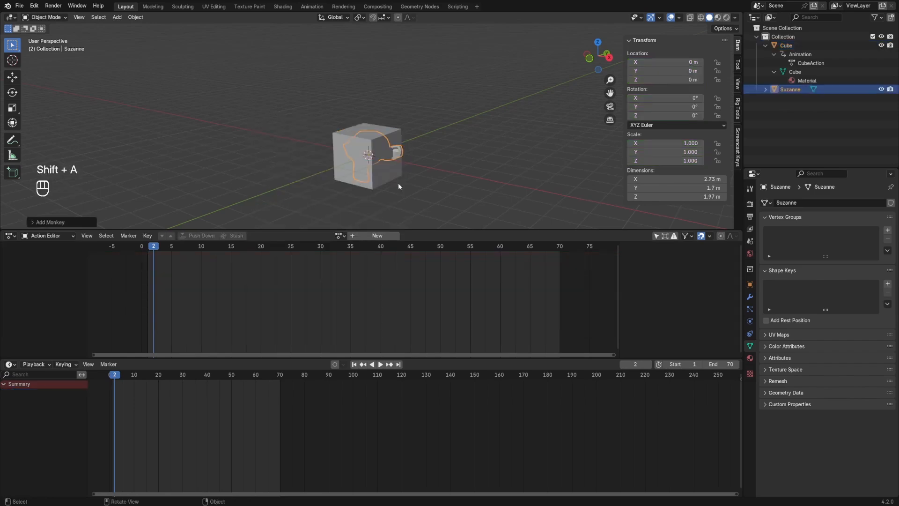
left_click(340, 235)
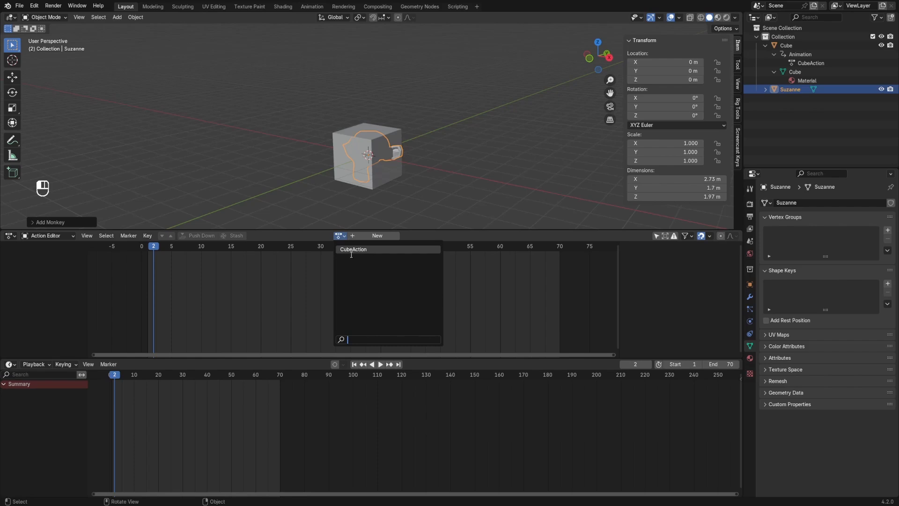
left_click(352, 250)
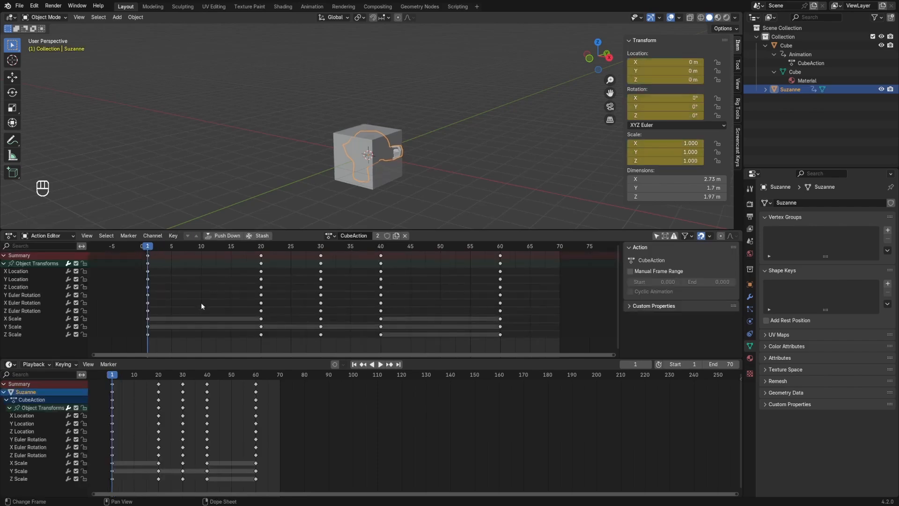
Preview the shared animation, and at frame 20 move the monkey to about X -8.28 m, Y -1.77 m, Z 2.90 m and keyframe it
key("space")
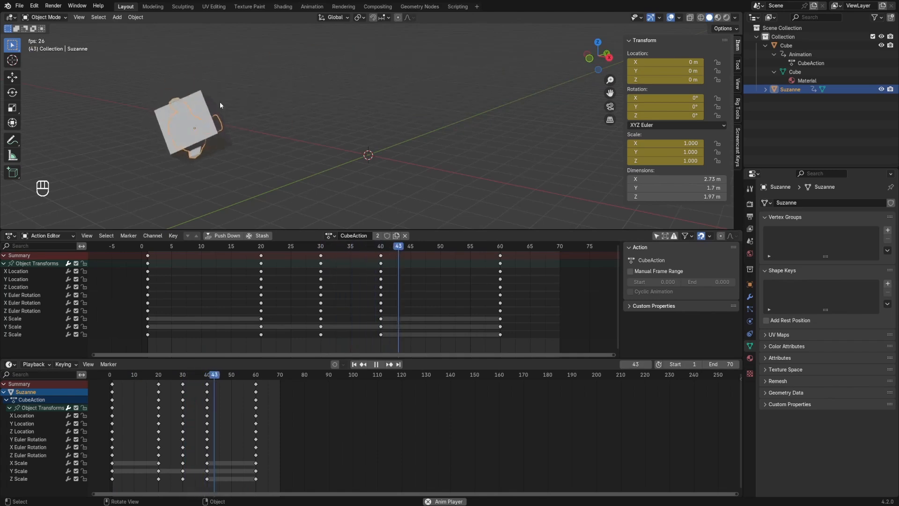
key("space")
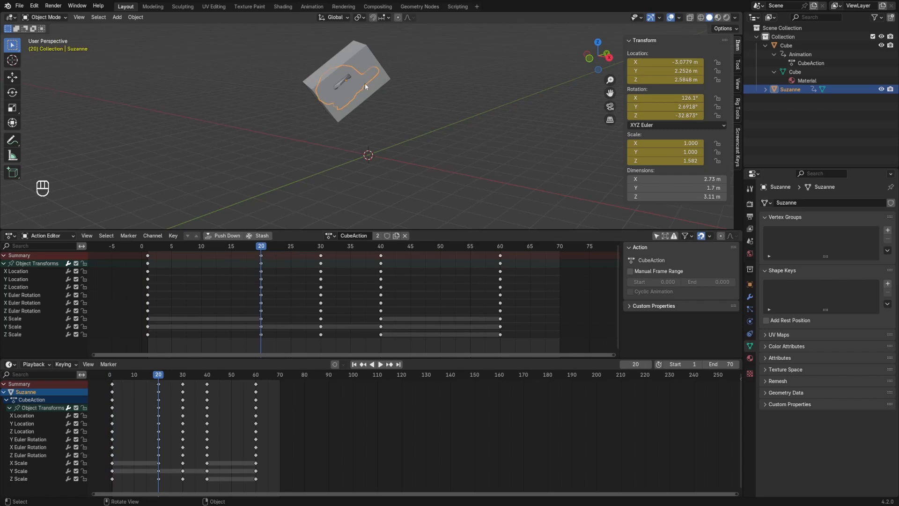
key("g")
left_click(217, 80)
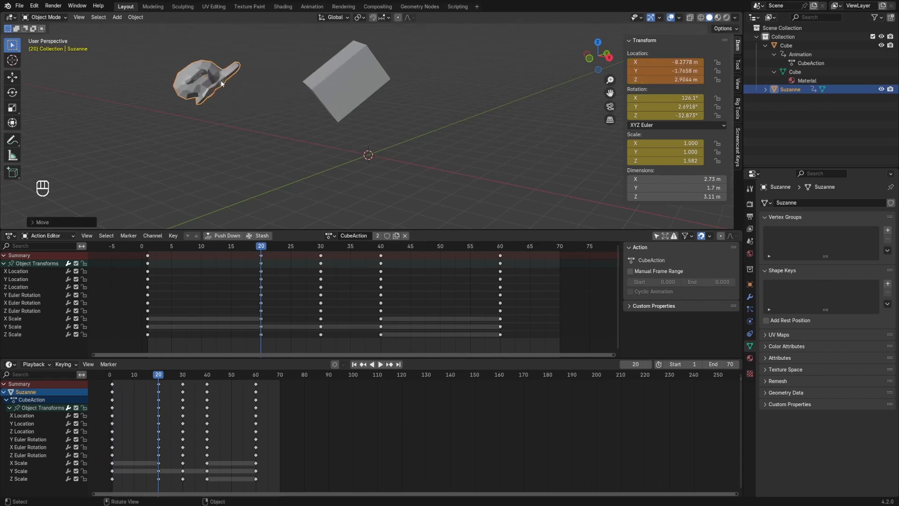
key("i")
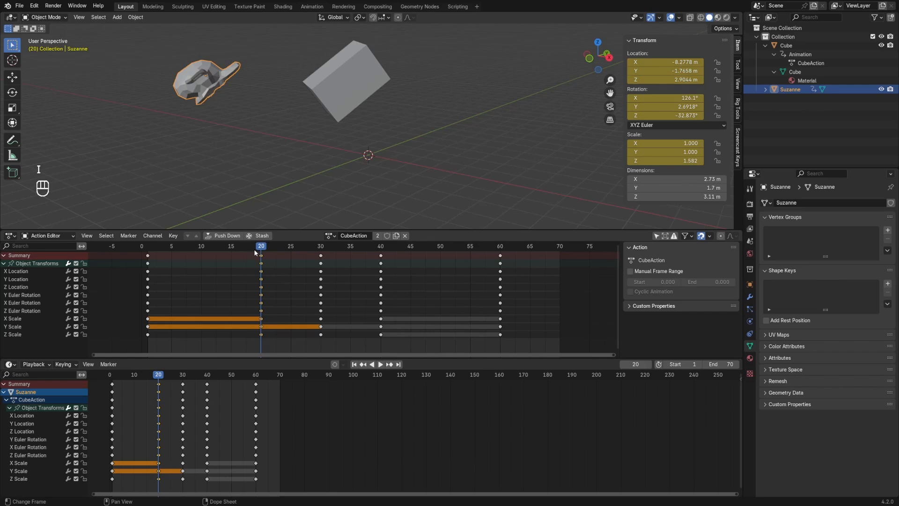
Play the animation to check how the new keyframe affects both objects, and return to frame 20
key("space")
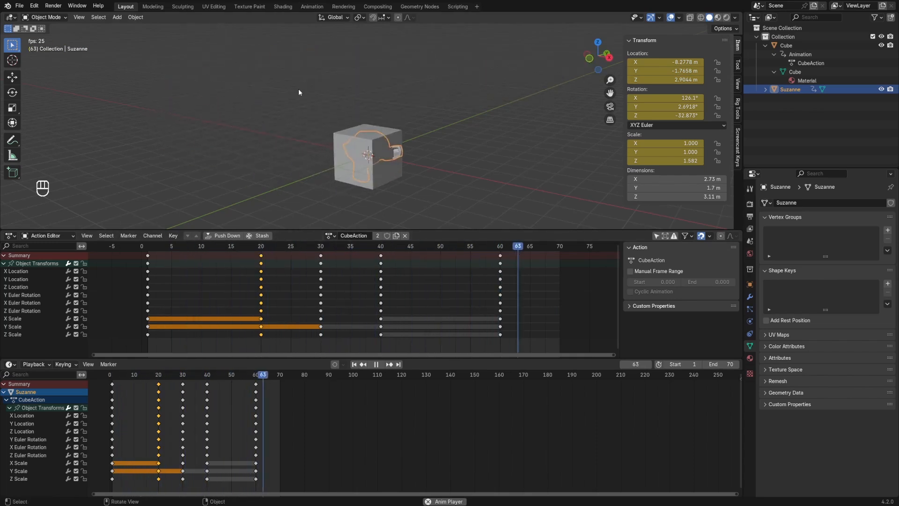
key("space")
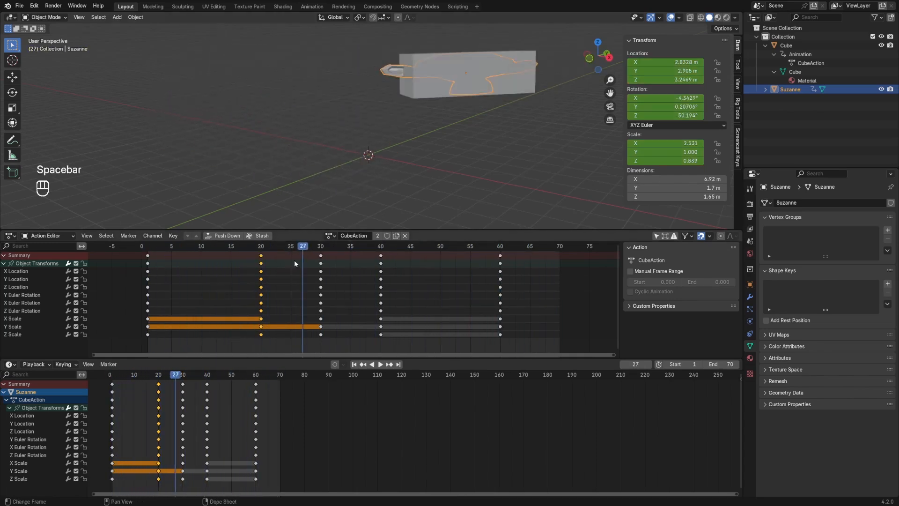
left_click_drag(303, 249, 262, 252)
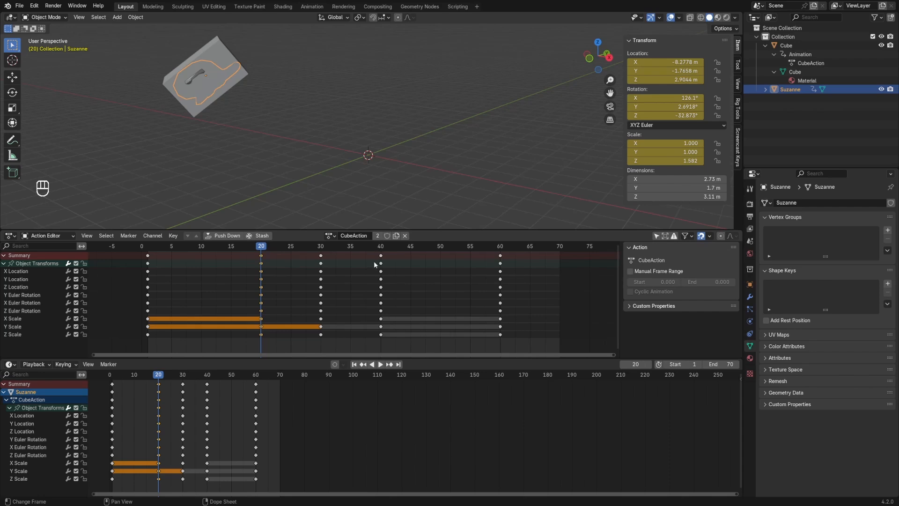
Make the monkey's action a single-user copy and rename it MonkeyAction
left_click(377, 235)
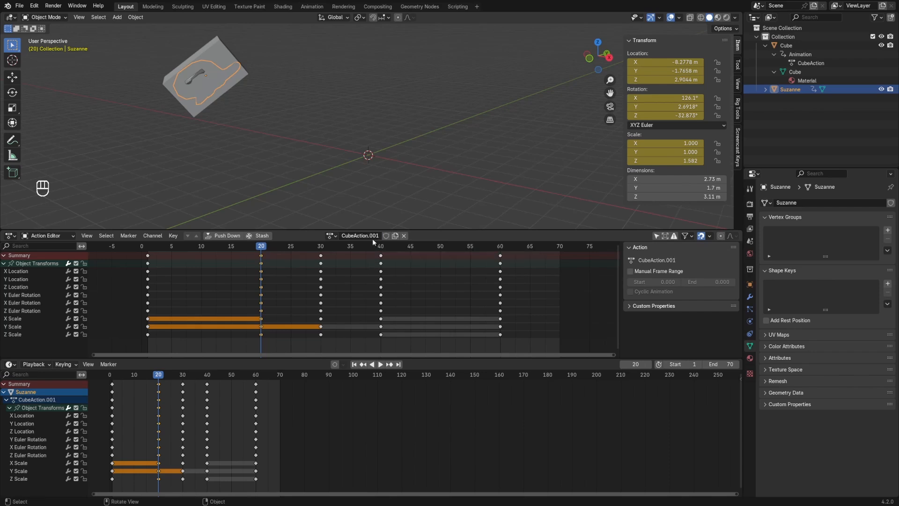
left_click(361, 237)
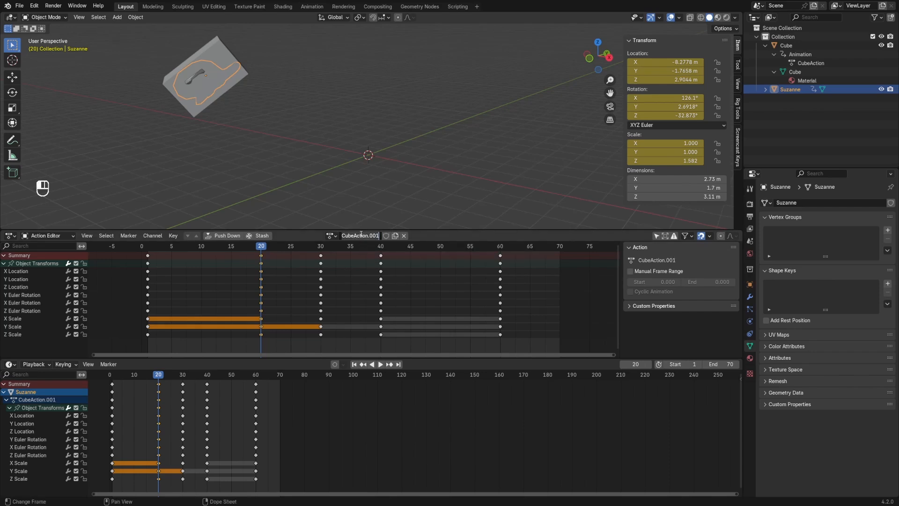
left_click(361, 236)
double_click(362, 236)
left_click(366, 237)
left_click_drag(367, 236, 326, 239)
type("MonkeyAction")
key("Return")
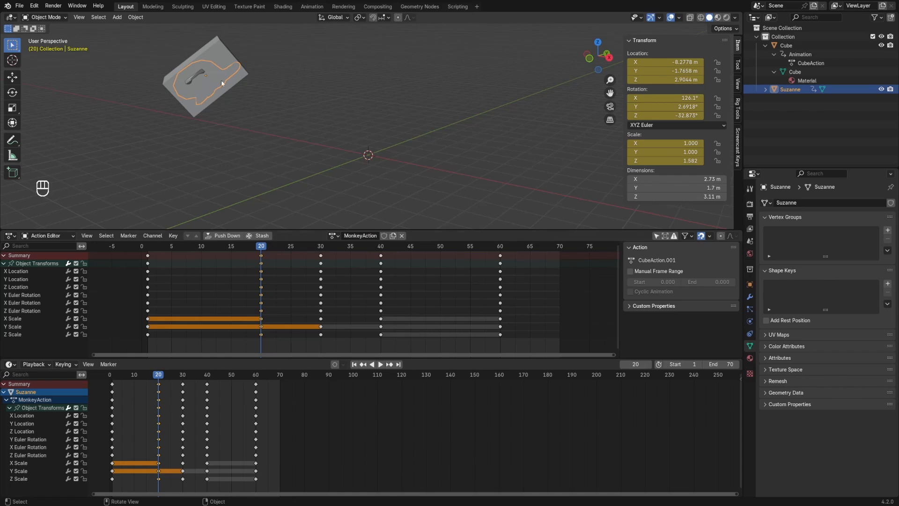
At frame 20, move the monkey to about X -3.61 m, Y 1.81 m, Z 2.50 m, keyframe it and play the animation
key("g")
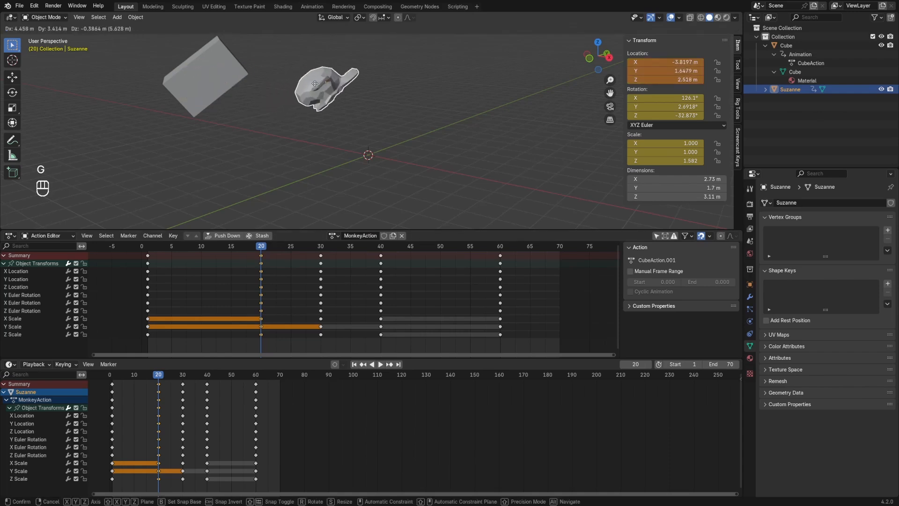
left_click(321, 85)
key("i")
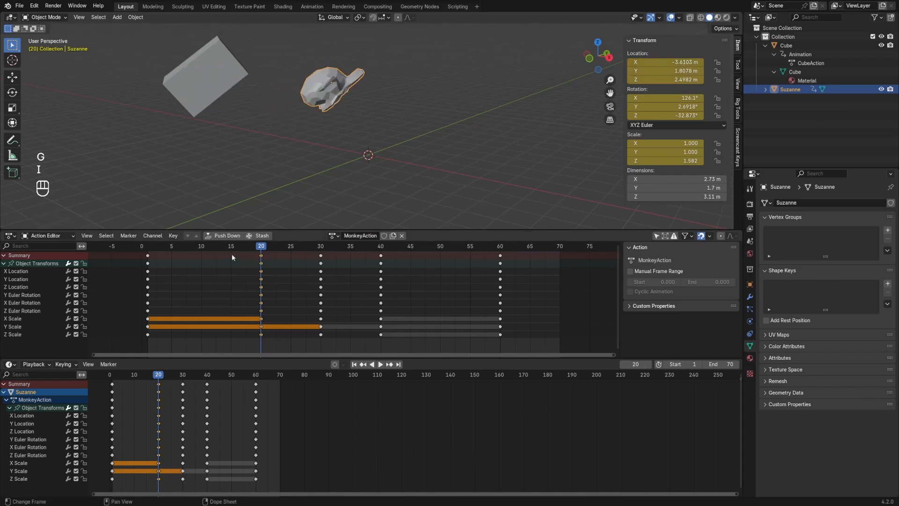
key("space")
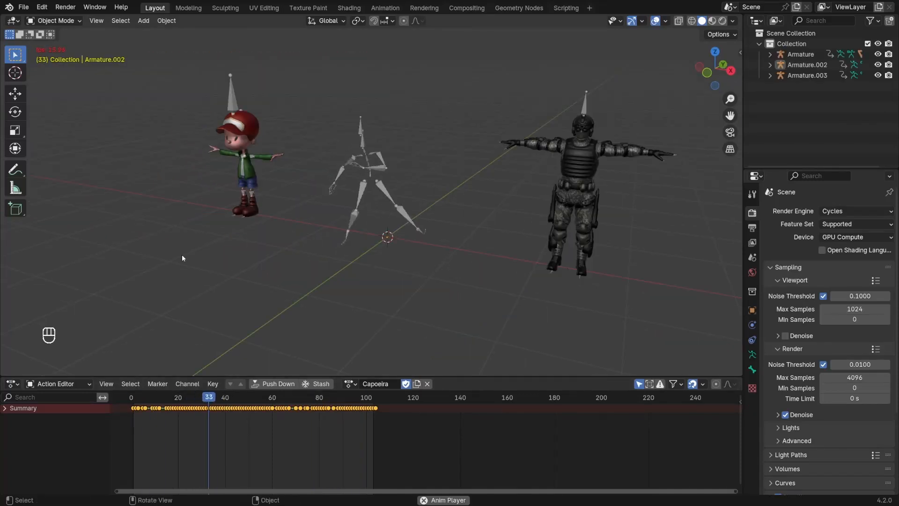
Assign the Capoeira action to the soldier's armature and to the boy's armature
left_click(558, 263)
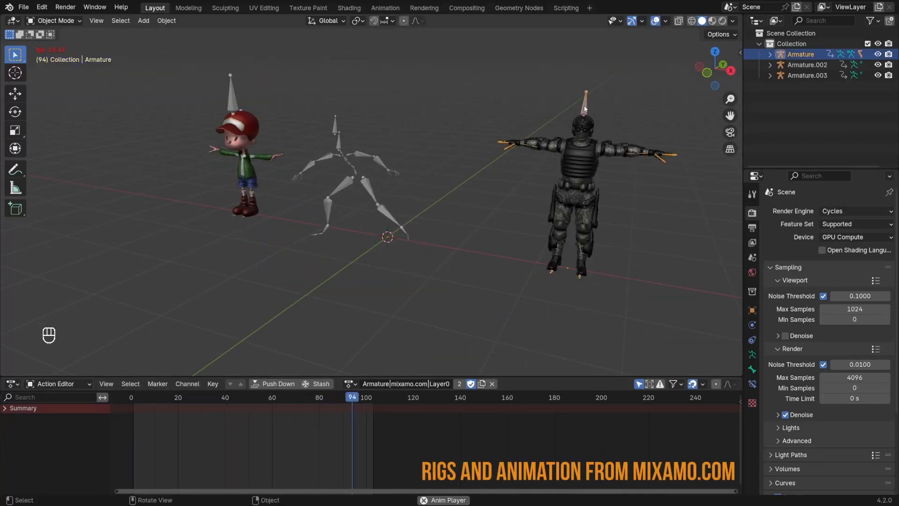
left_click(350, 383)
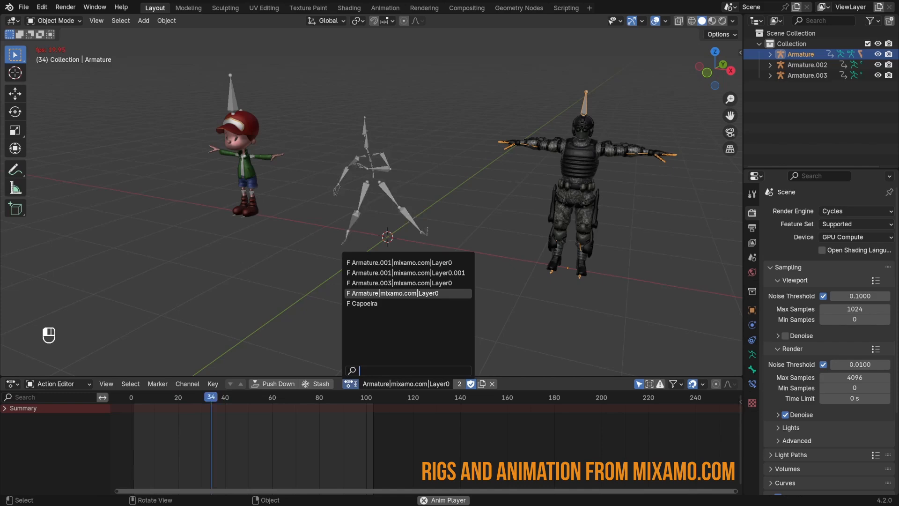
left_click(372, 304)
left_click(235, 92)
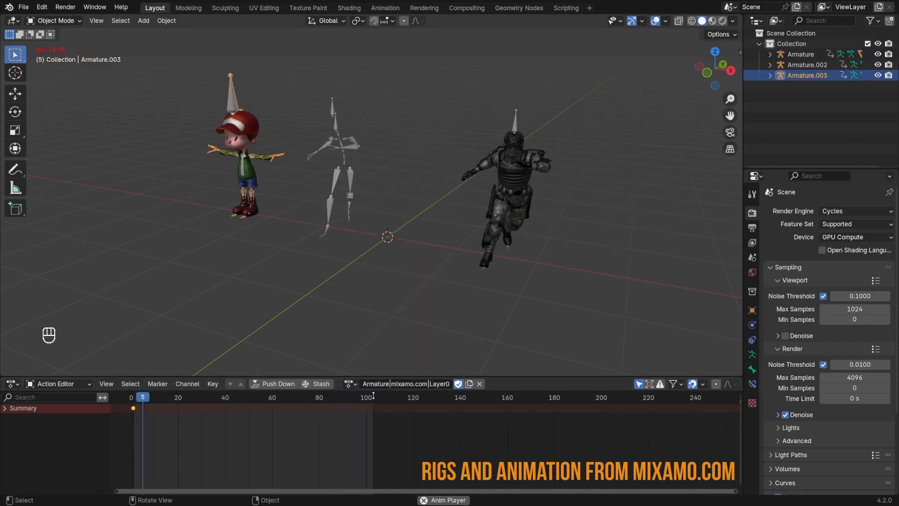
left_click(350, 384)
left_click(365, 303)
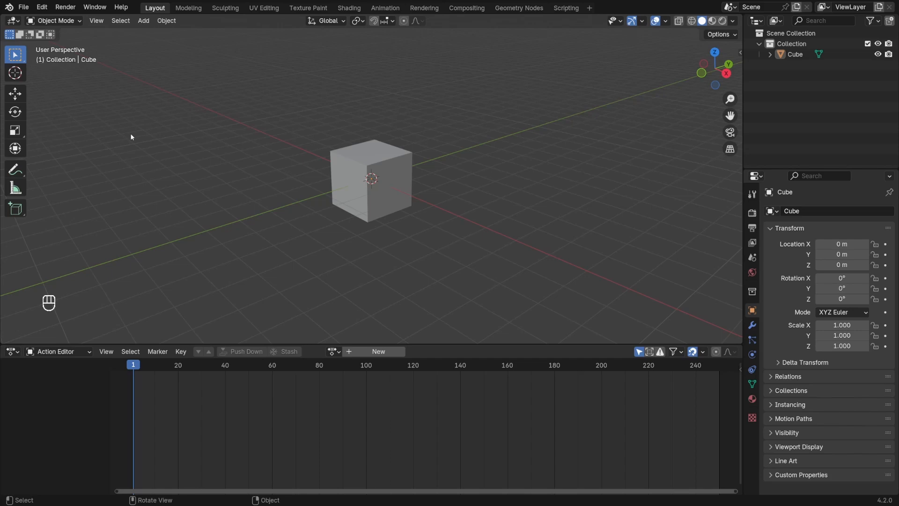
Link the CubeAction action from demo1.blend in the AnimationData project folder into the current file
left_click(23, 8)
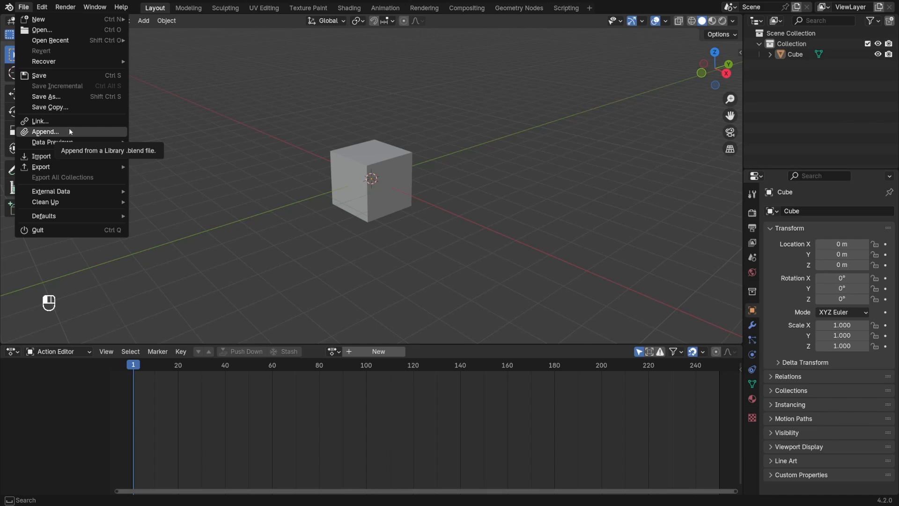
left_click(57, 123)
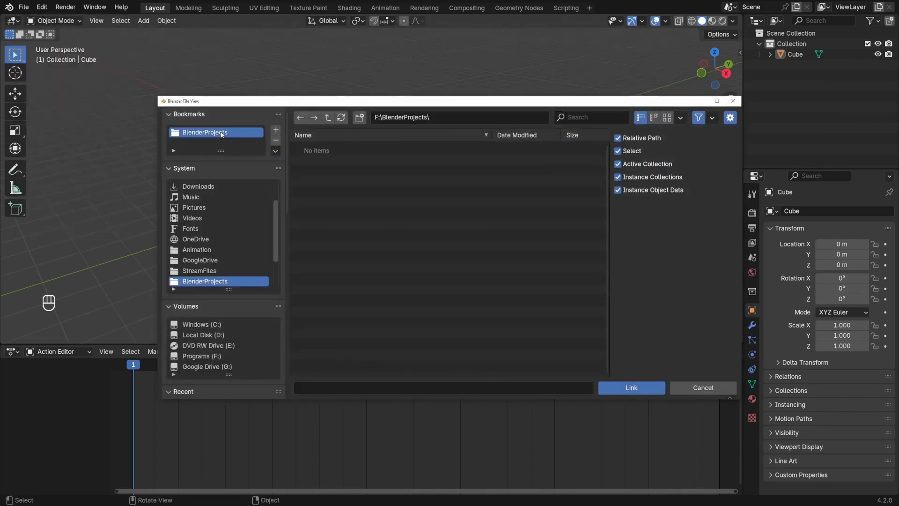
double_click(340, 170)
double_click(339, 169)
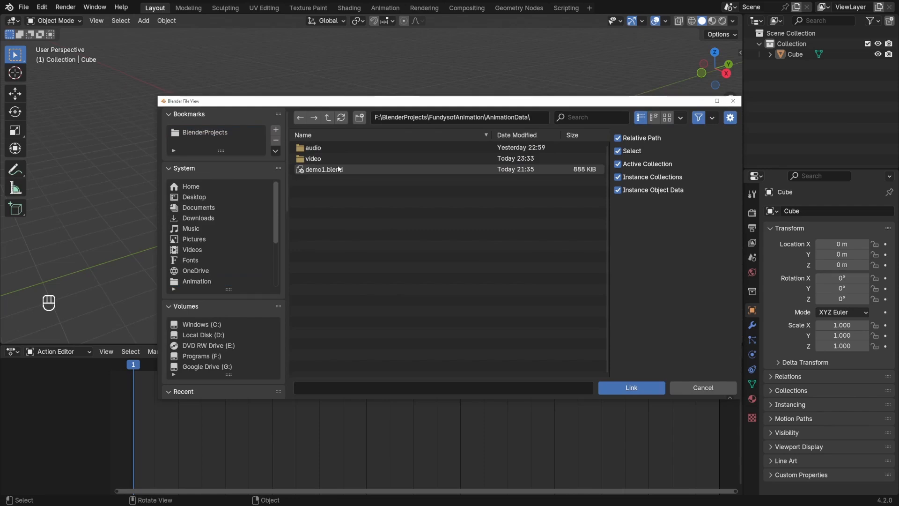
double_click(339, 169)
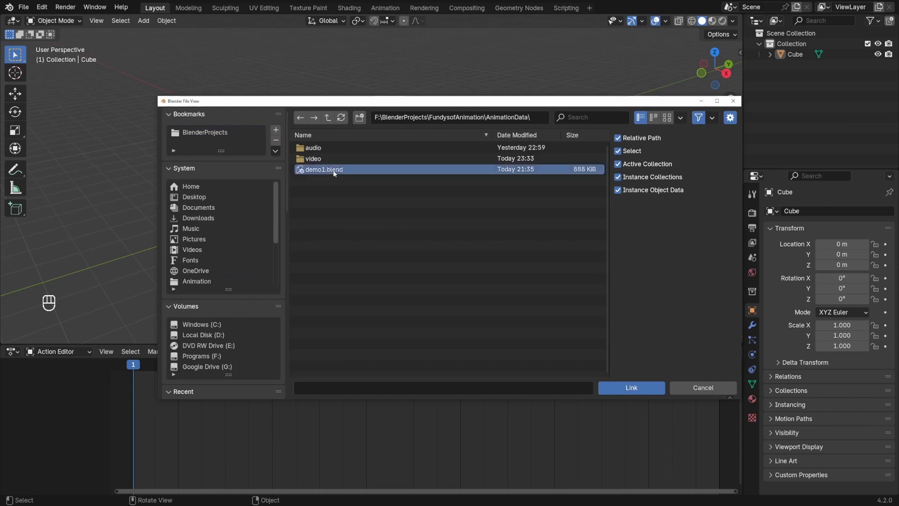
double_click(332, 148)
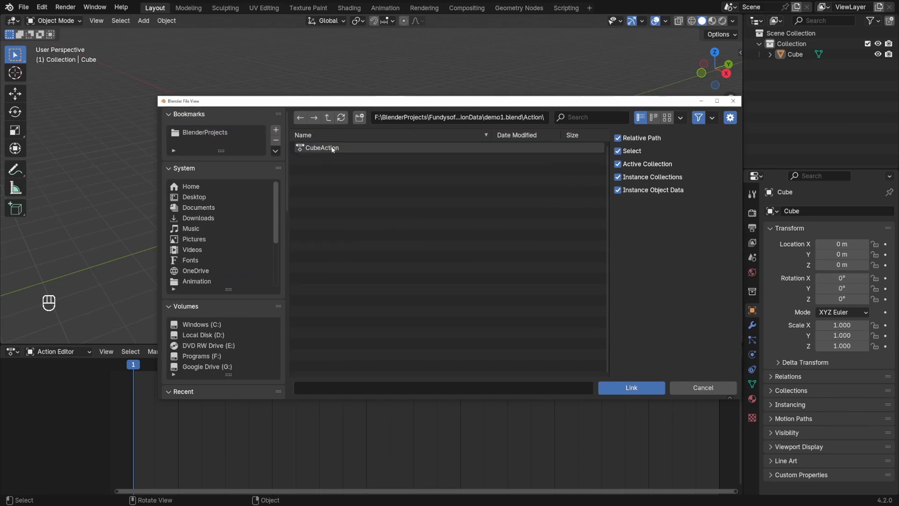
left_click(326, 149)
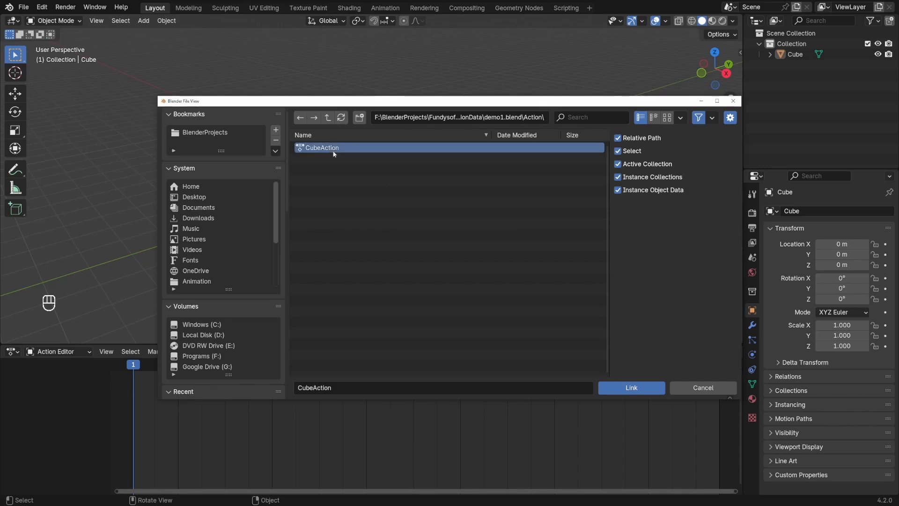
left_click(633, 388)
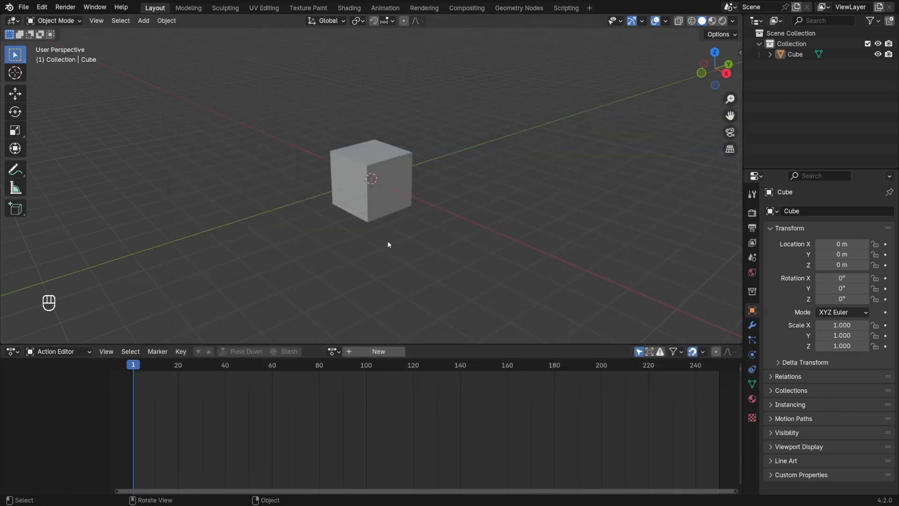
Assign the linked CubeAction to the cube
left_click(383, 201)
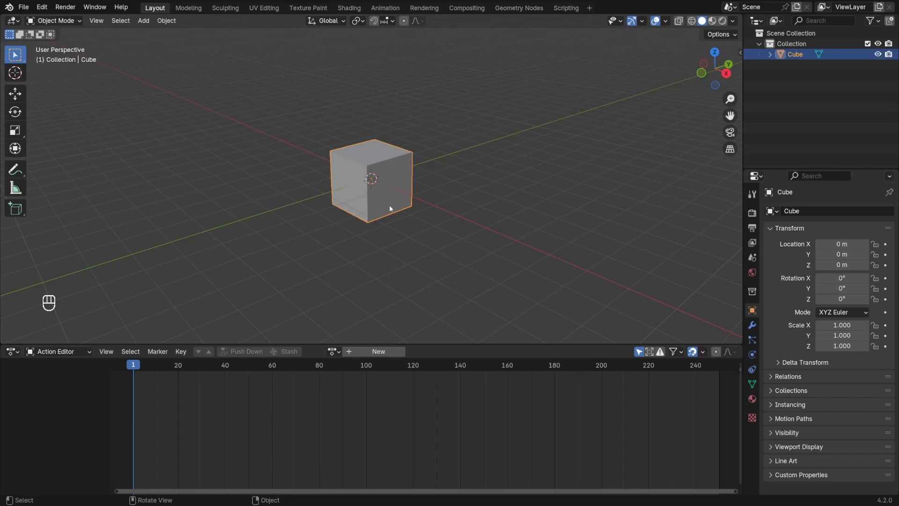
left_click(334, 351)
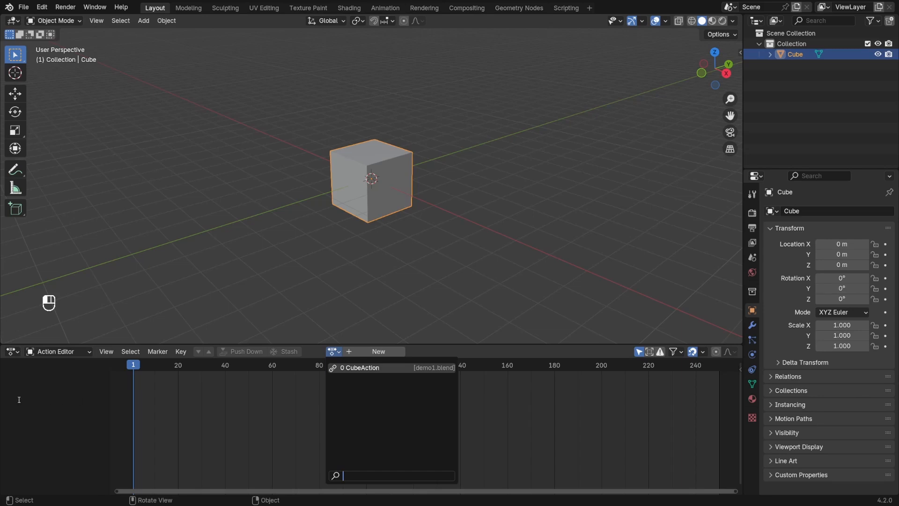
left_click(346, 367)
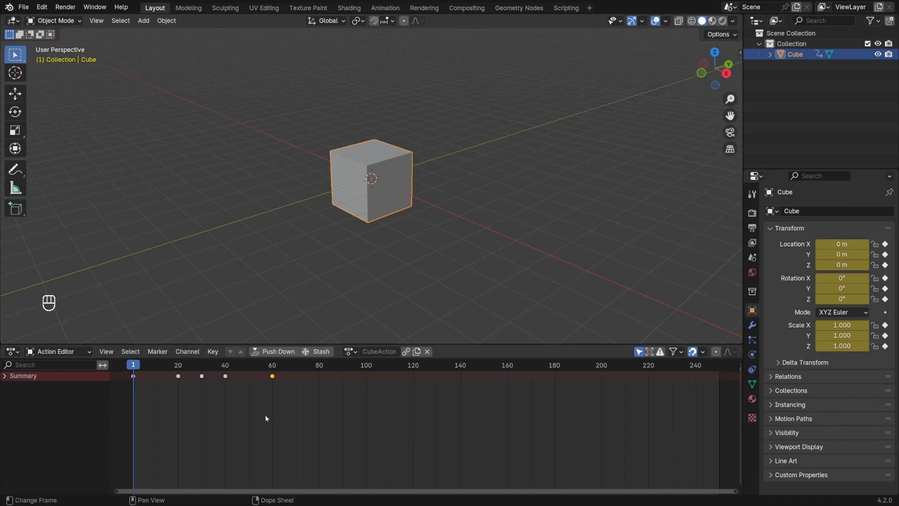
Play the cube's animation to check the linked action, and return to the start of the timeline
key("space")
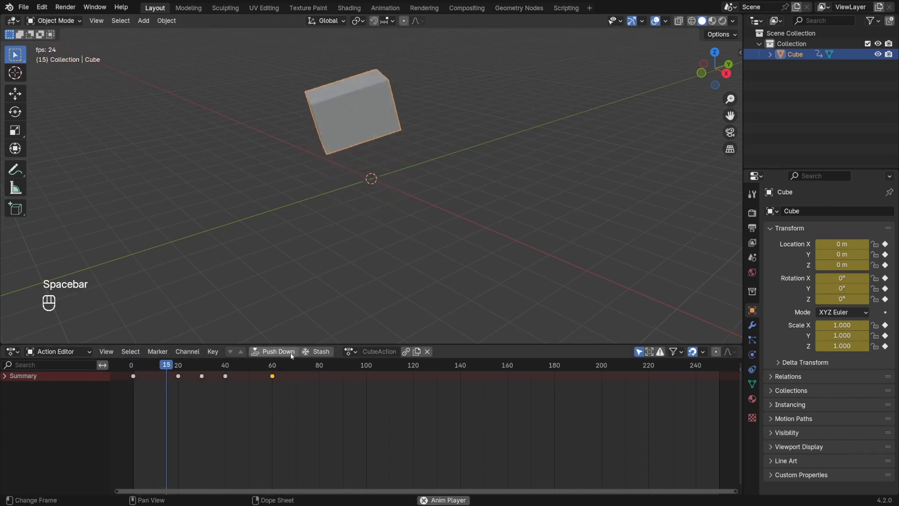
key("space")
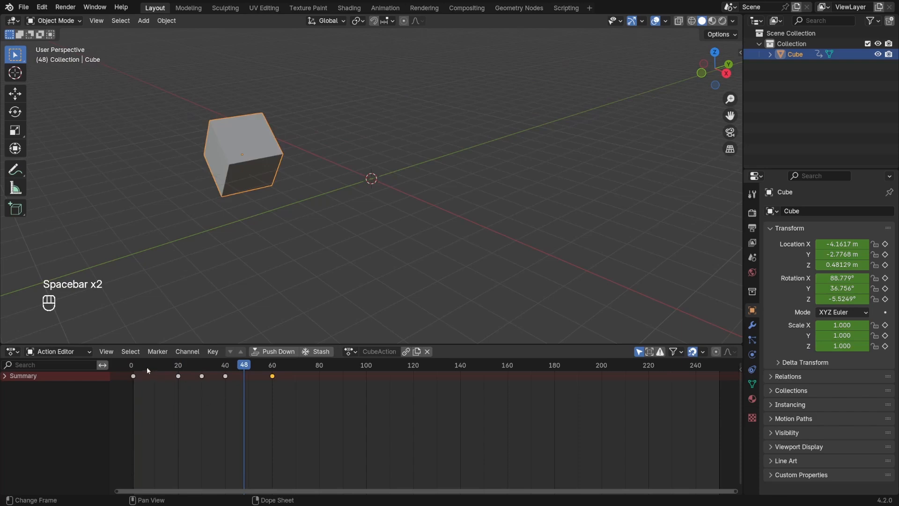
key("shift+Left")
Show the cube's animation curves in the Graph Editor and try to move the linked action's keyframe at frame 30
key("ctrl+Tab")
left_click(191, 418)
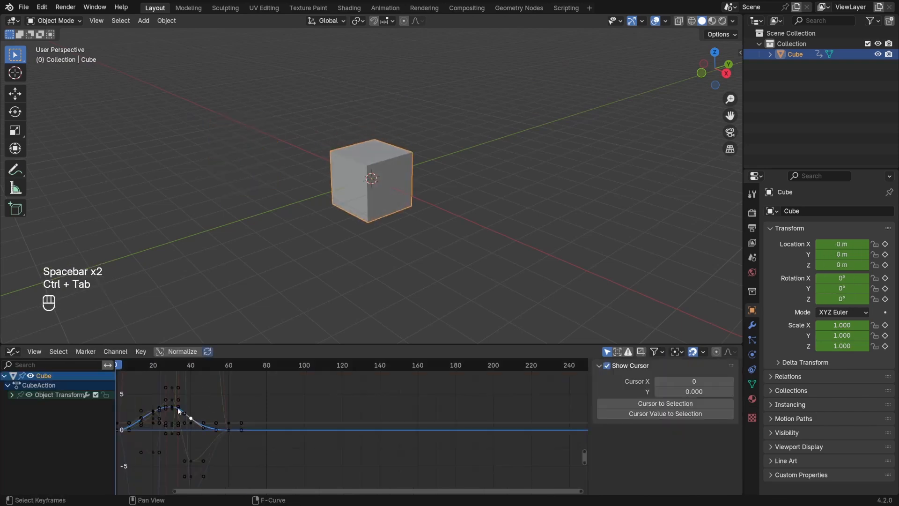
left_click(171, 408)
key("g")
key("g")
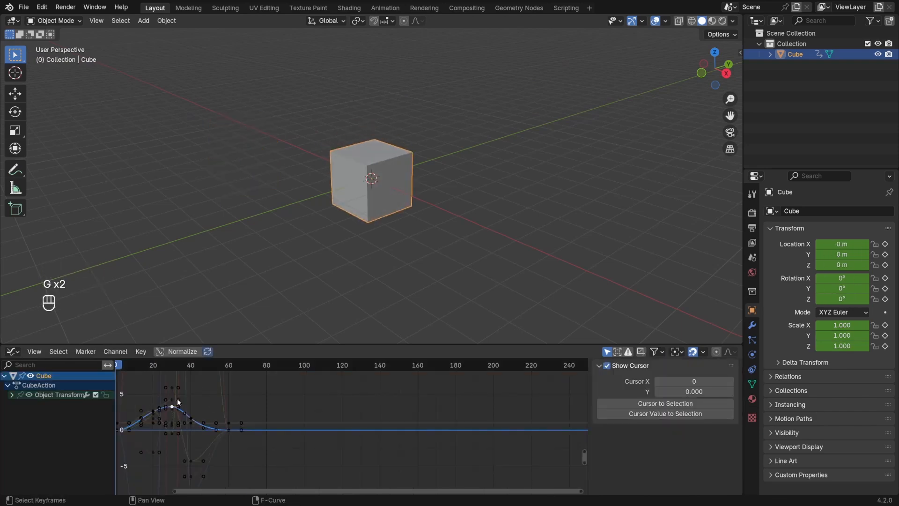
middle_click_drag(233, 394, 378, 443, "ctrl")
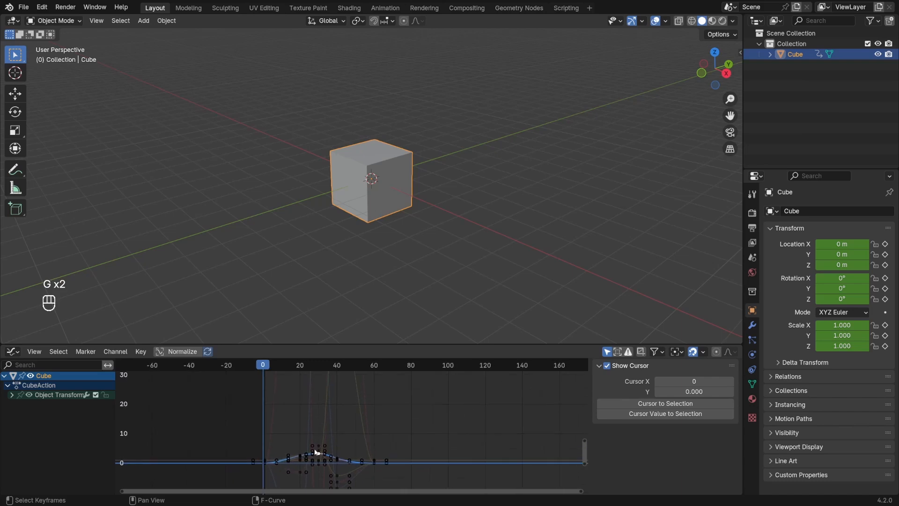